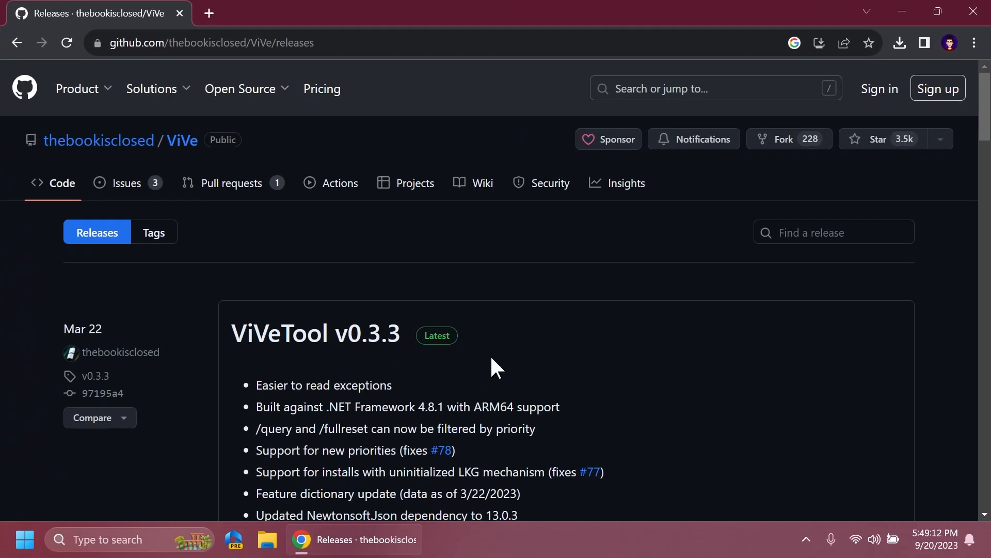
scroll(485, 361, down, 3)
scroll(485, 362, down, 2)
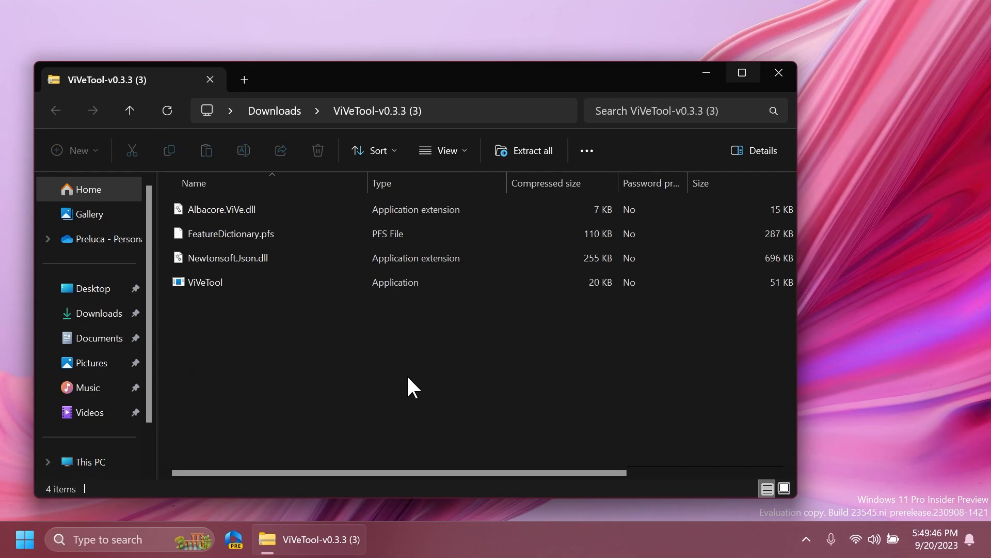
- Choose C:\Hidden Features on the Windows 11 Dev (C:) drive as the extraction destination
click(532, 152)
click(657, 194)
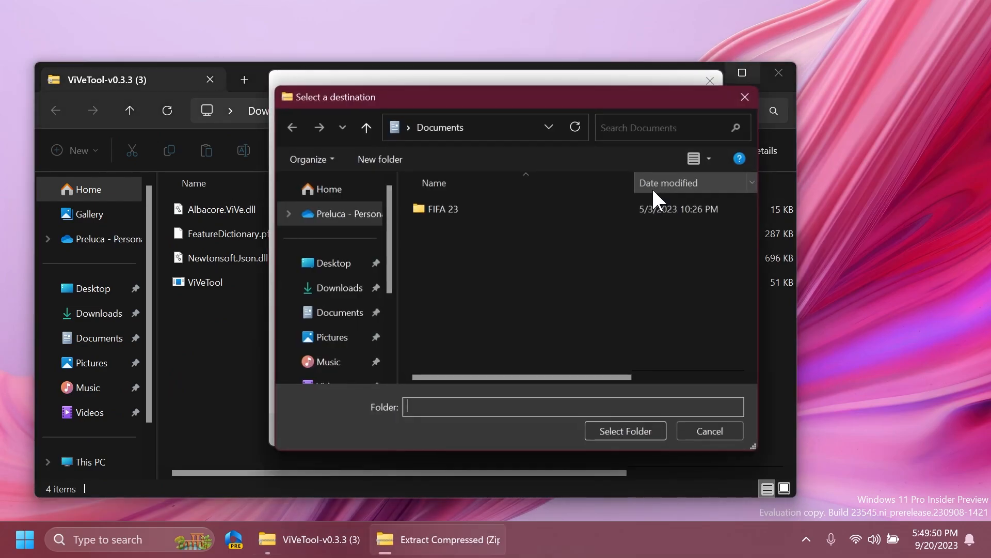
click(329, 333)
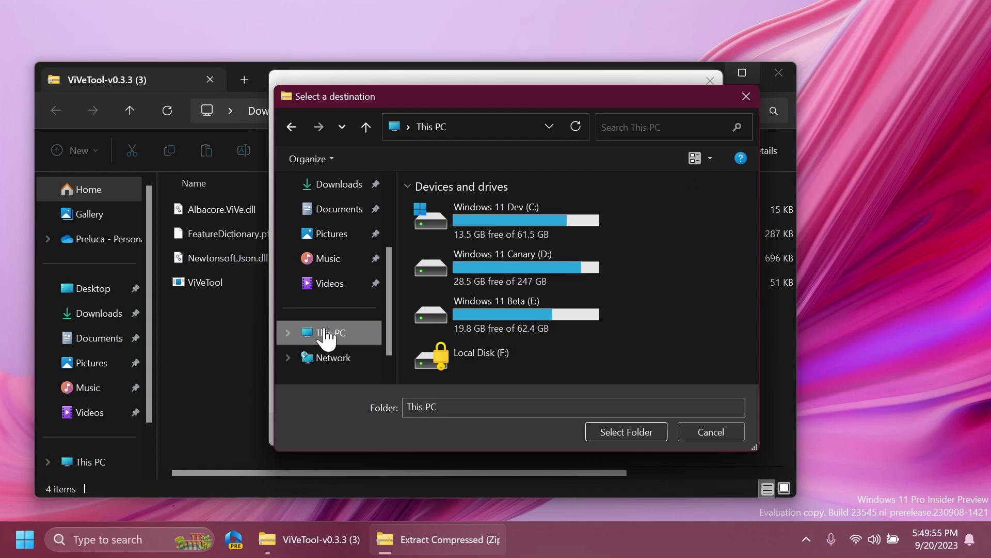
double_click(510, 217)
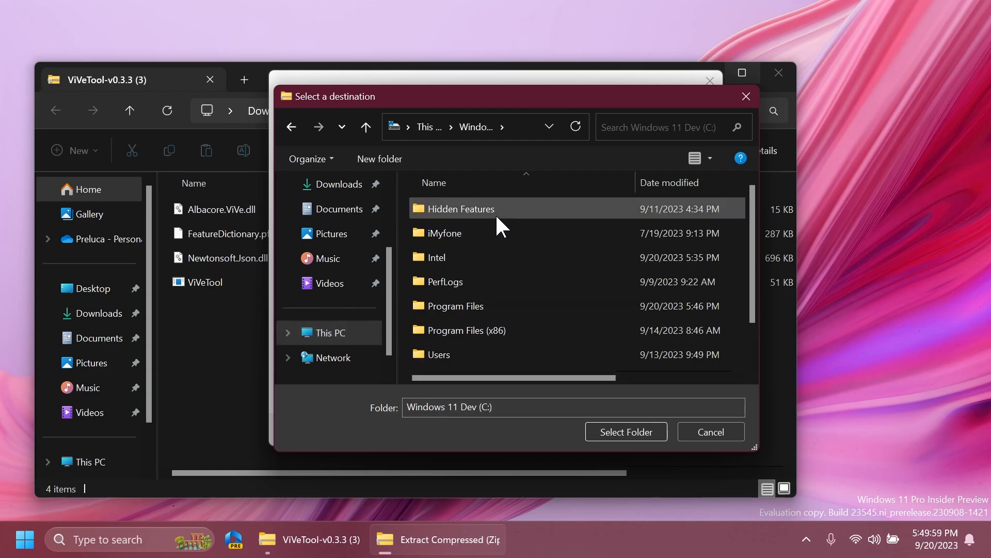
double_click(474, 206)
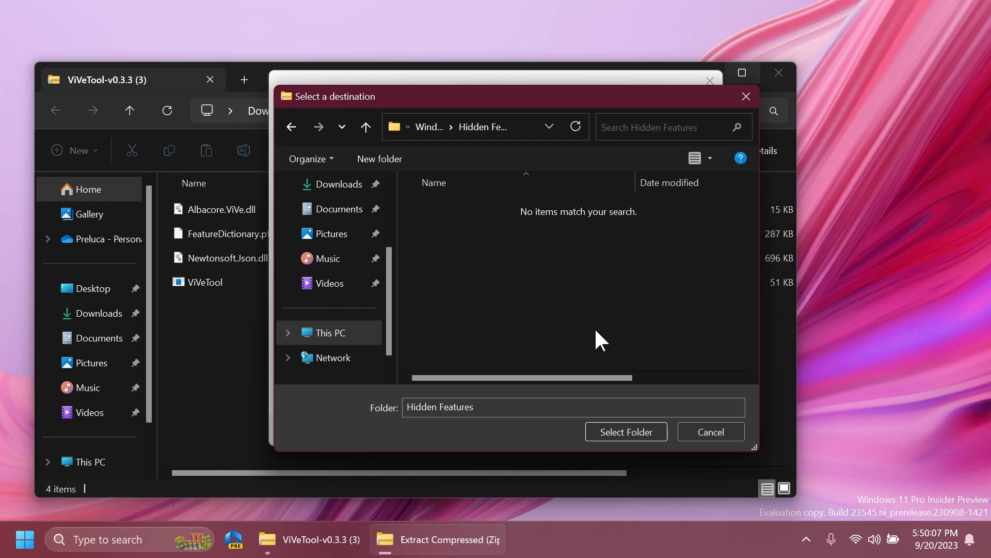
click(627, 432)
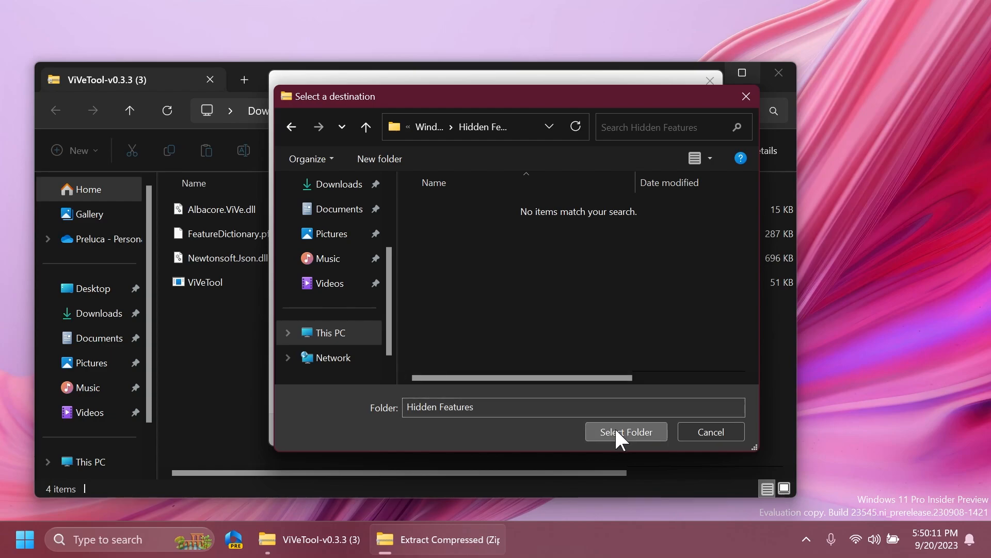
- Extract the ViVeTool files, replacing the existing copies, and close the archive window
click(626, 430)
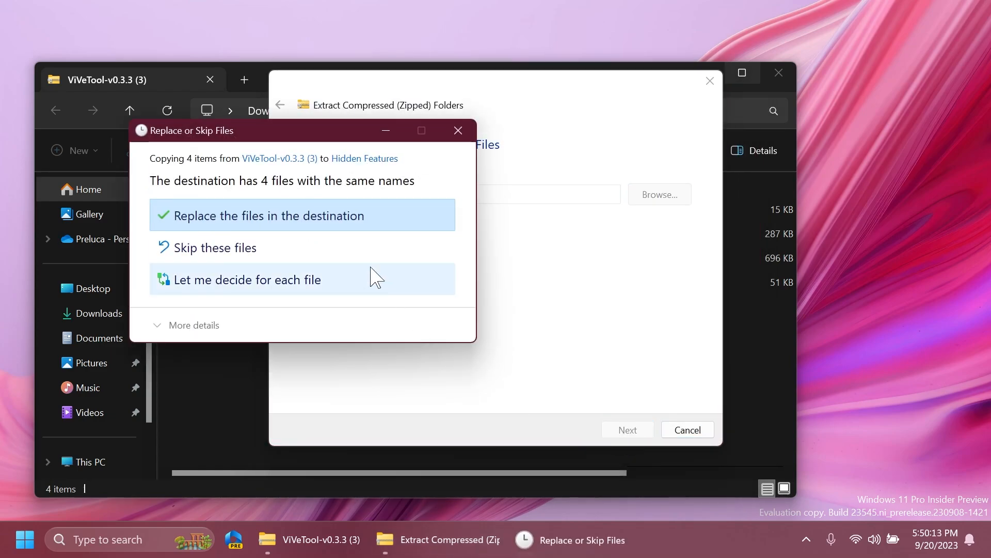
click(308, 225)
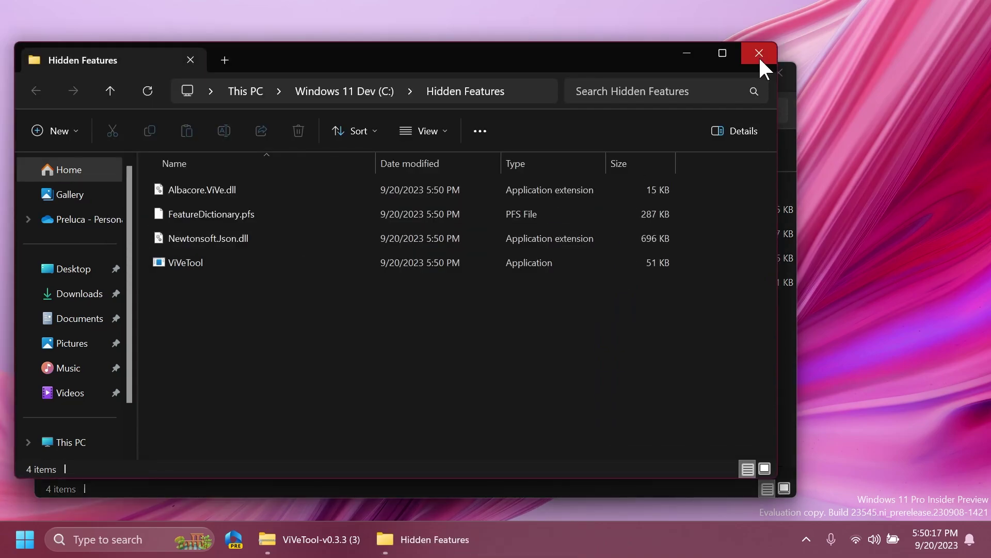
click(758, 54)
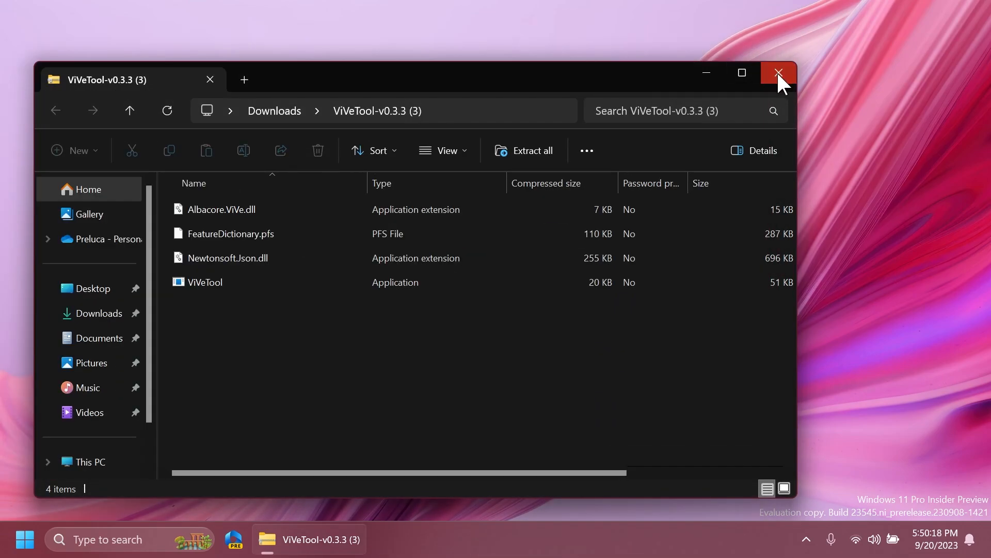
click(775, 72)
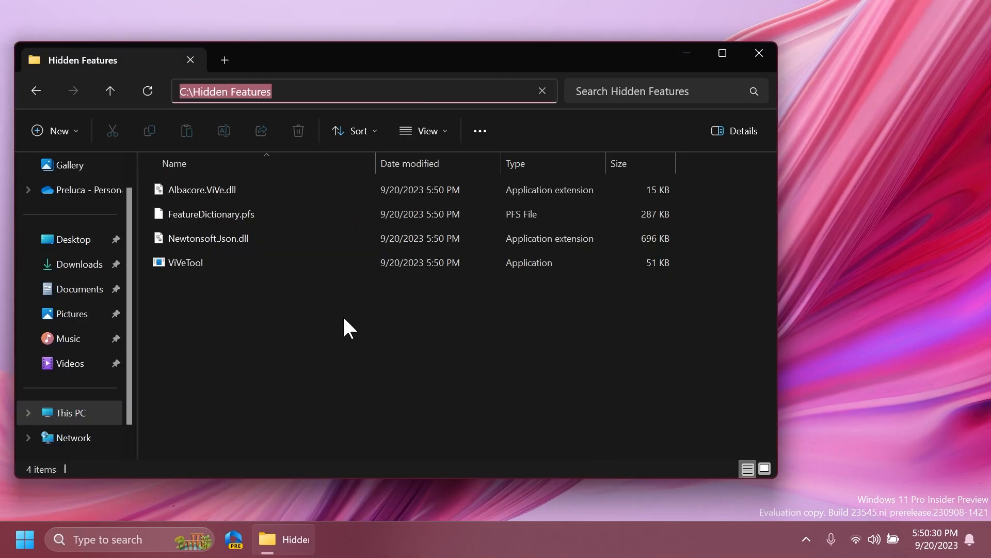
- Close the folder window and launch Command Prompt as administrator from Start search
click(759, 53)
key(super)
text(cmd)
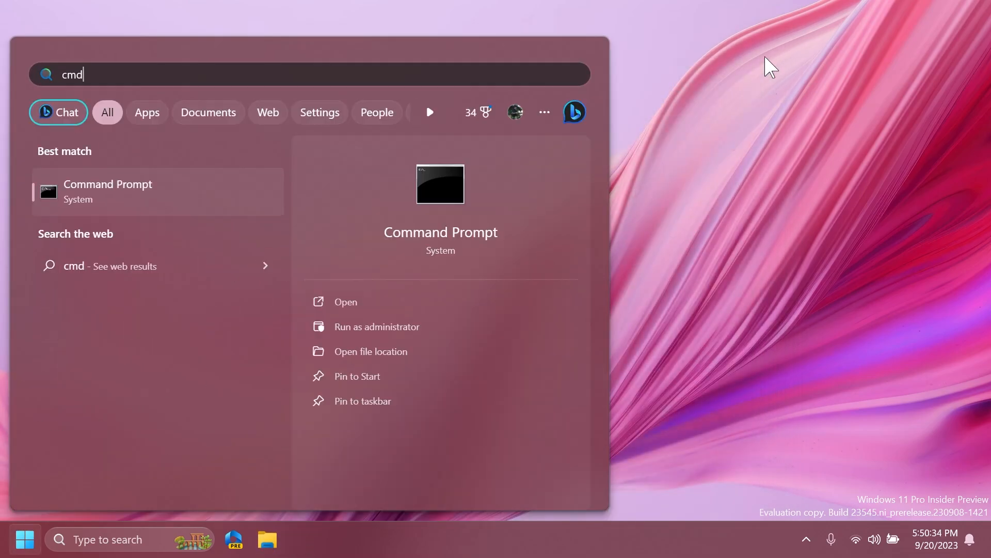
click(377, 326)
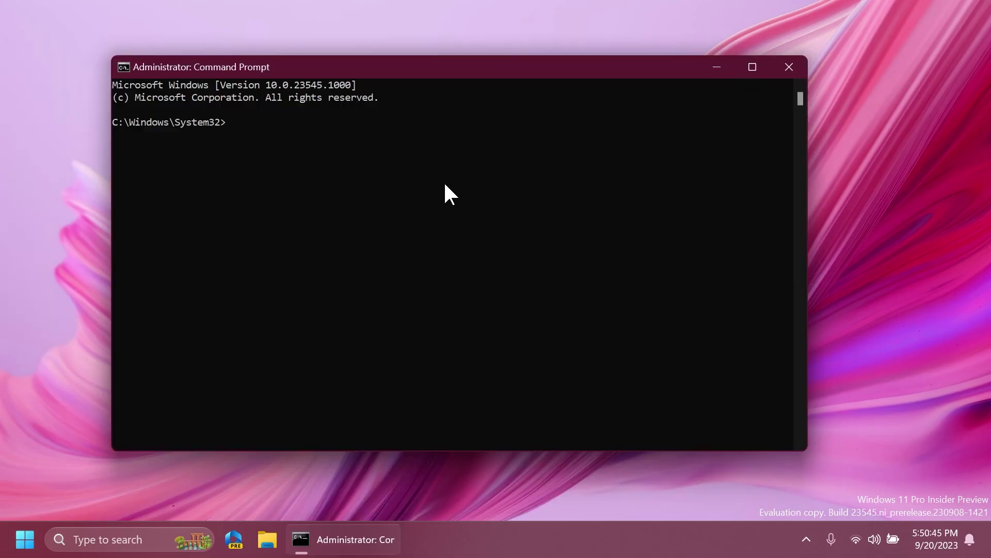
text(cd C:\Hidden Features)
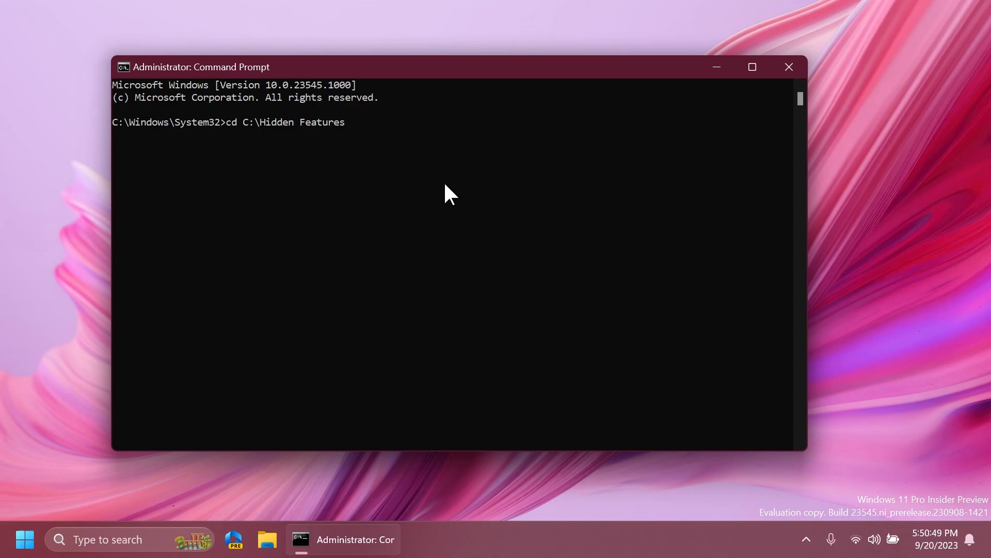
- Run cd C:\Hidden Features and vivetool /enable /id:46045587, then close the console
key(Return)
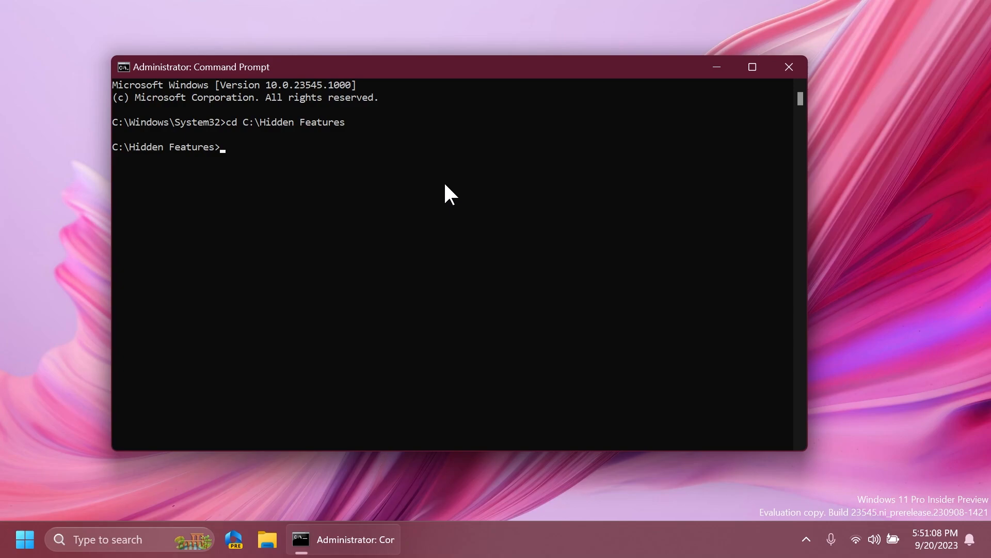
text(vivetool /e)
text(nable /id:460)
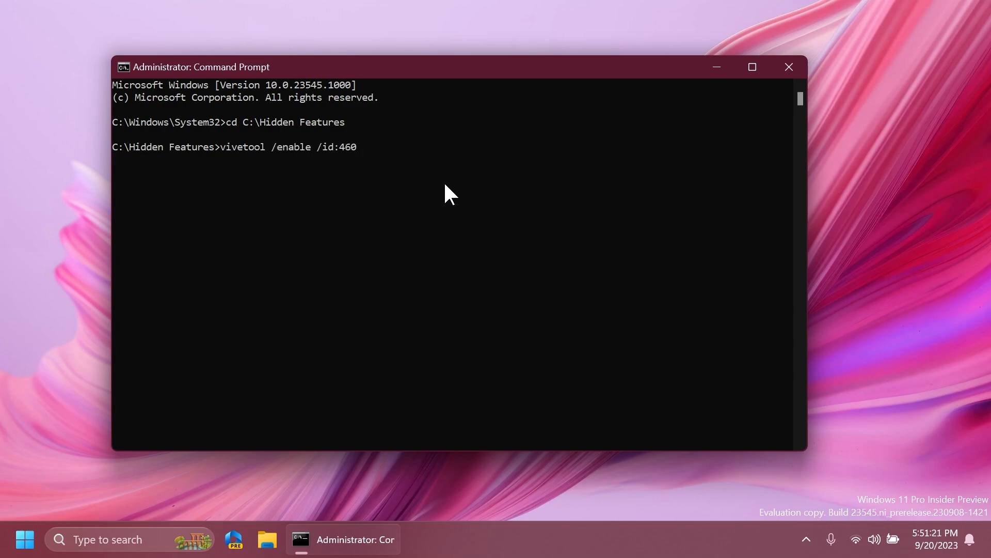
text(45587)
key(Return)
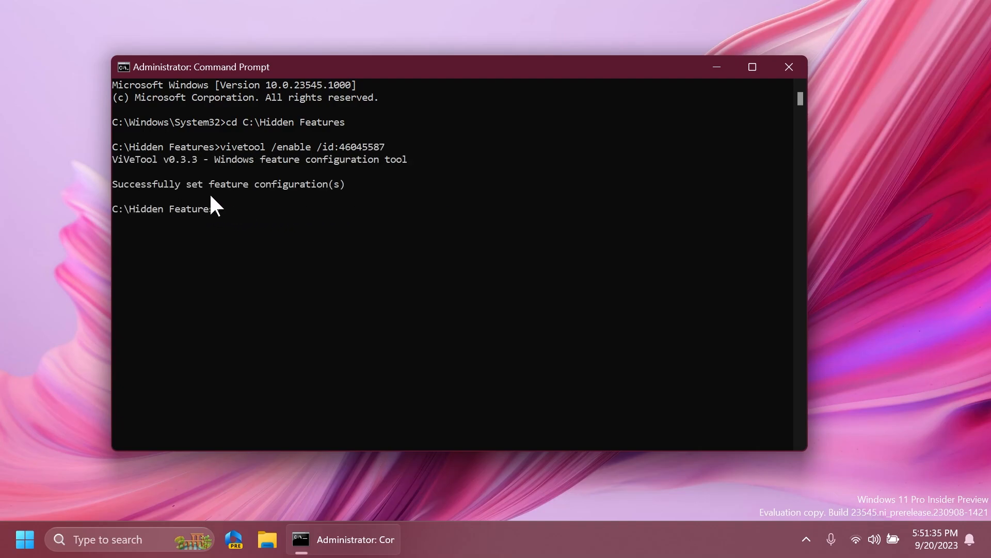
click(789, 66)
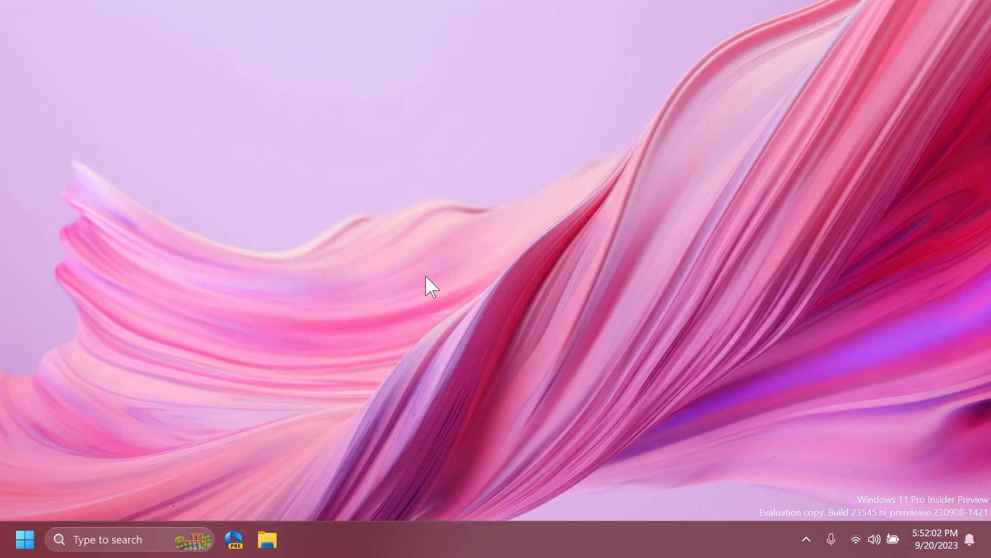
- Open Start settings from the Start menu's right-click options to review recently added apps
click(25, 539)
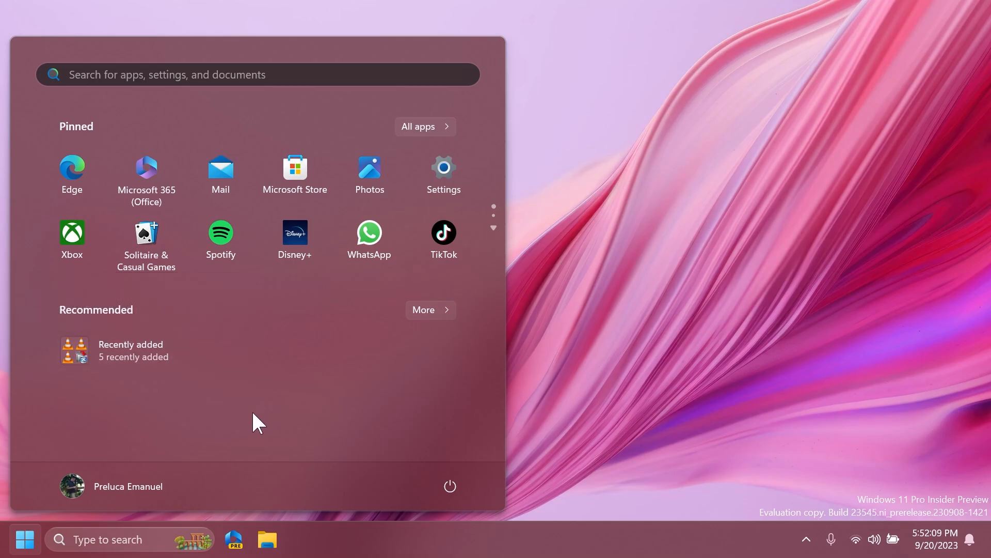
key(Tab)
right_click(249, 288)
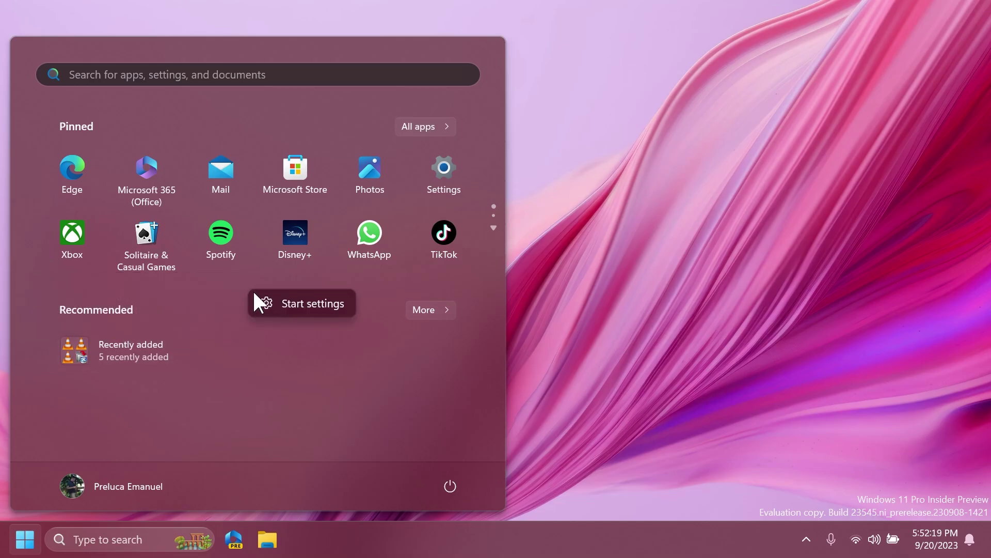
click(266, 297)
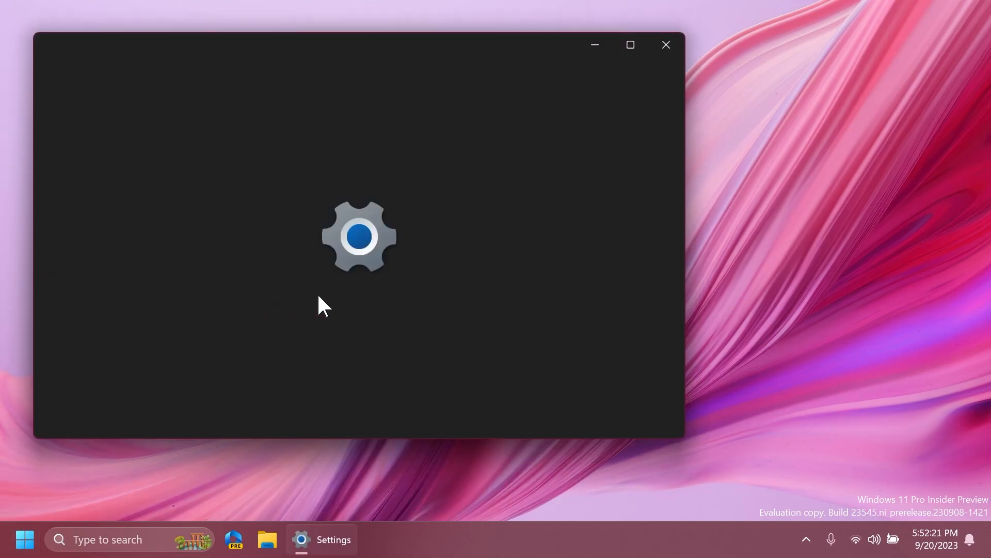
scroll(451, 300, down, 2)
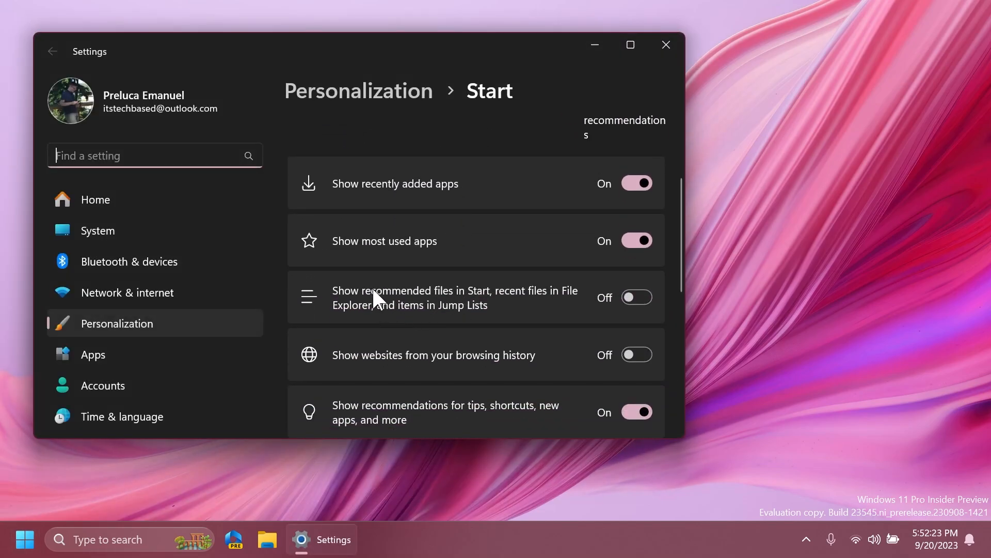
scroll(477, 288, down, 1)
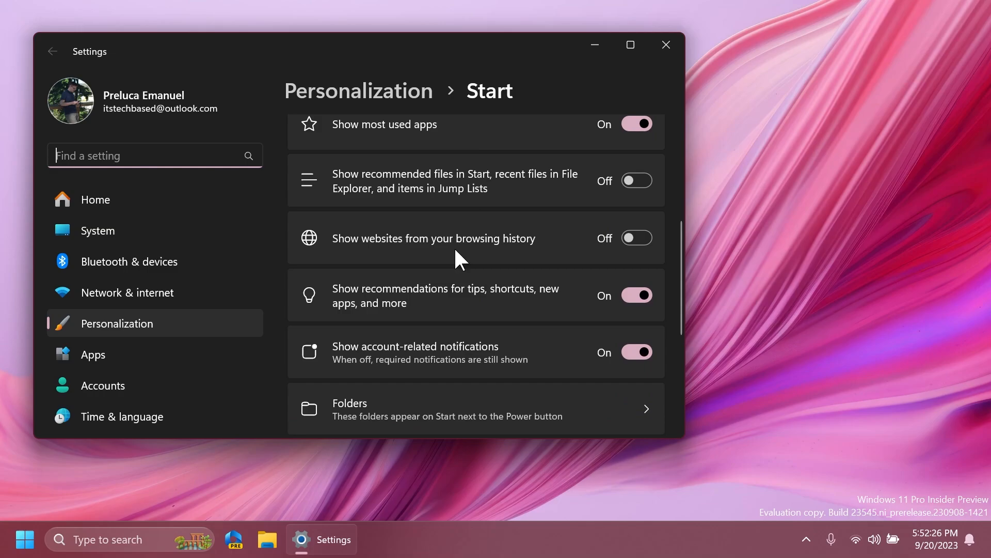
scroll(506, 256, up, 2)
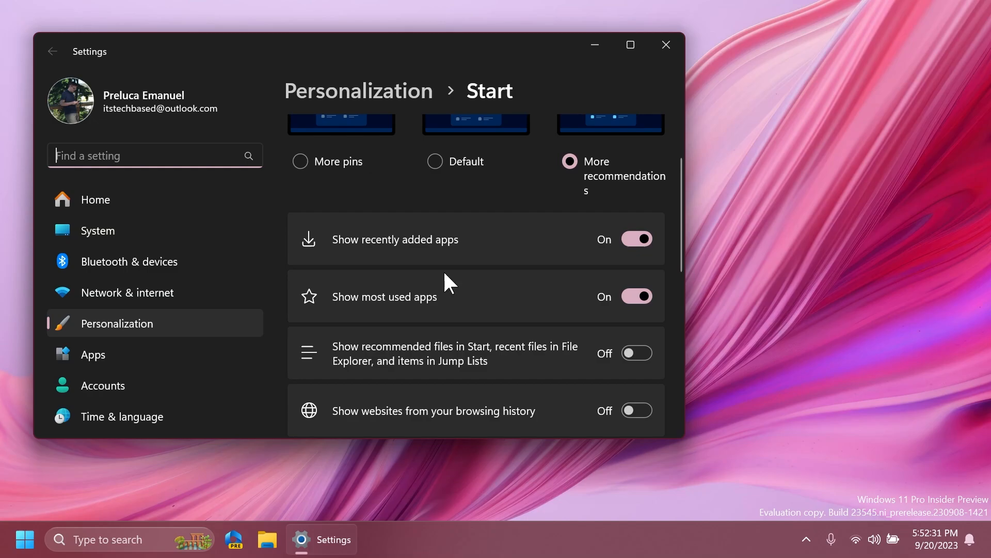
scroll(467, 228, up, 2)
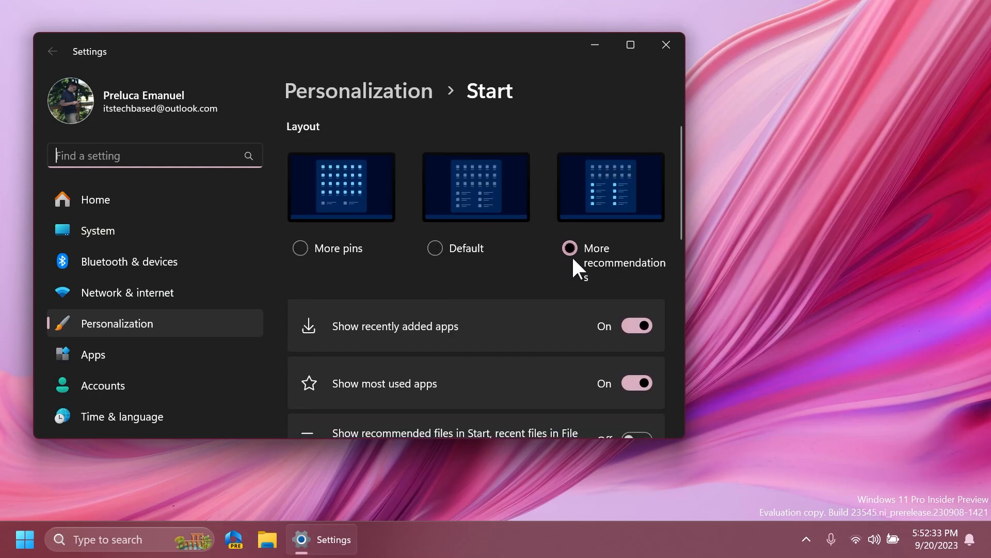
- Close Settings, open Start and view the grouped Recently added apps list
click(666, 44)
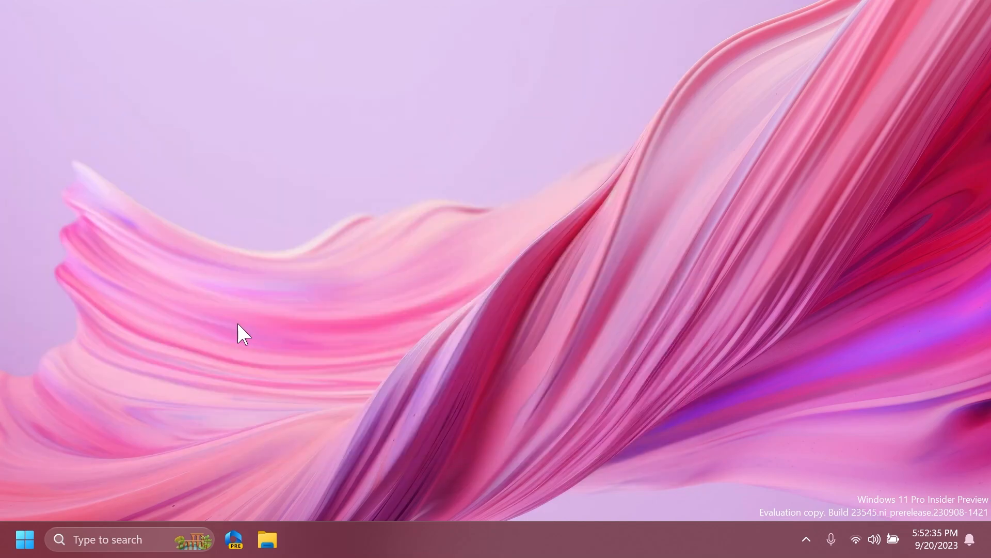
click(25, 539)
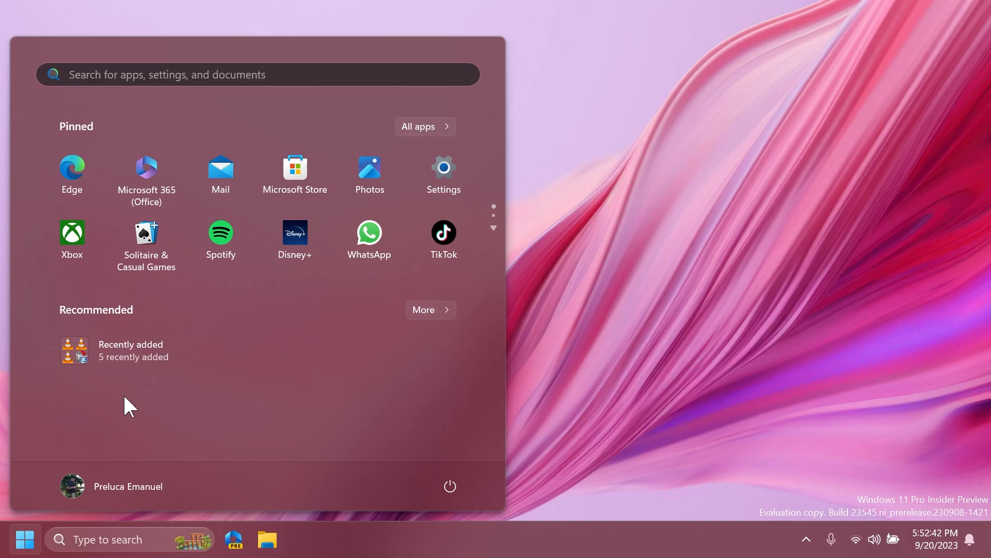
click(136, 349)
scroll(219, 244, down, 1)
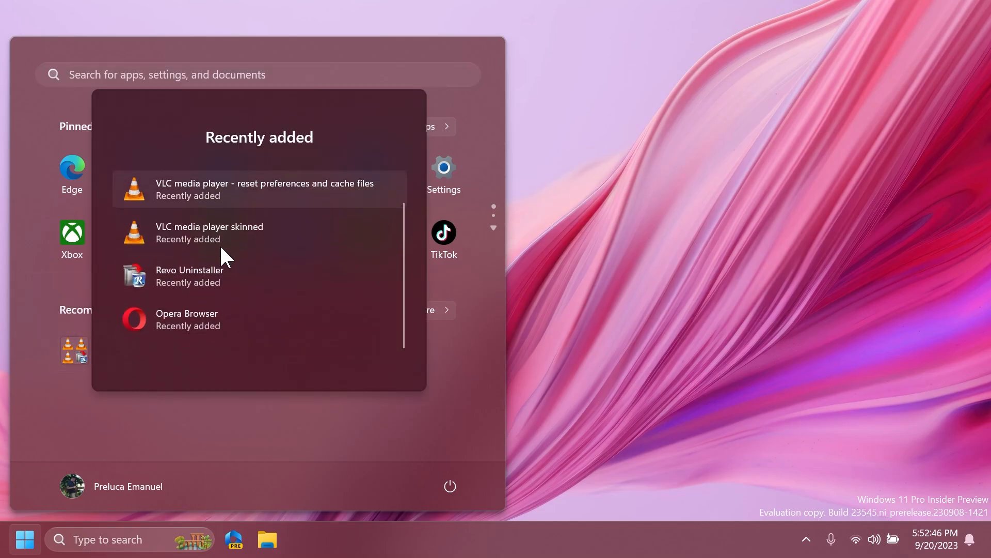
scroll(220, 244, up, 1)
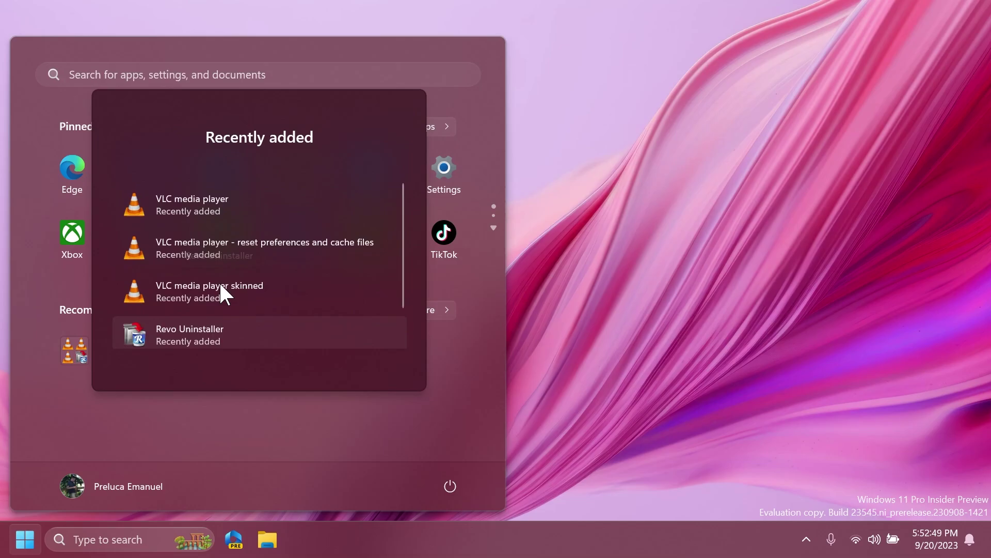
click(209, 419)
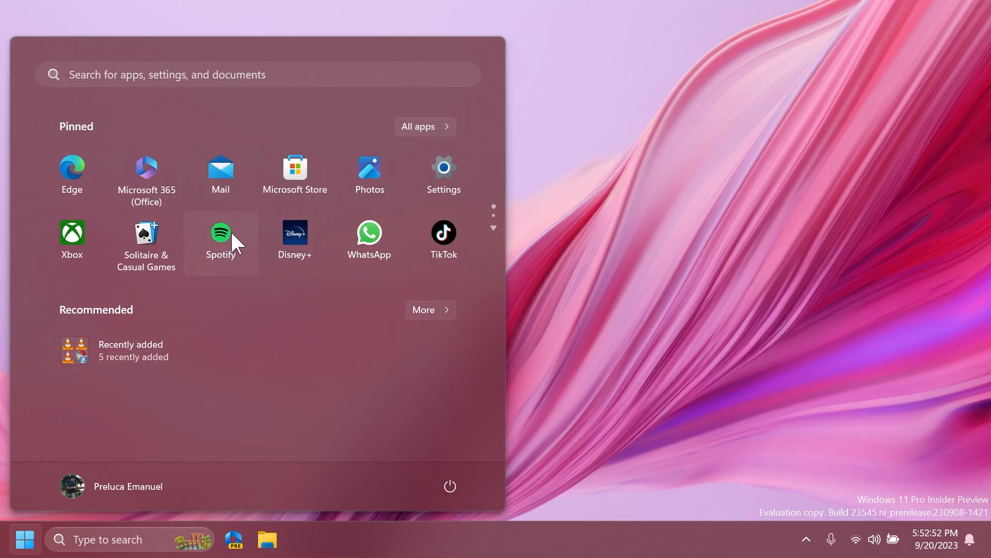
- Drag Spotify onto Disney+ to make a pinned folder, then recheck the Recently added group
drag(220, 232, 232, 247)
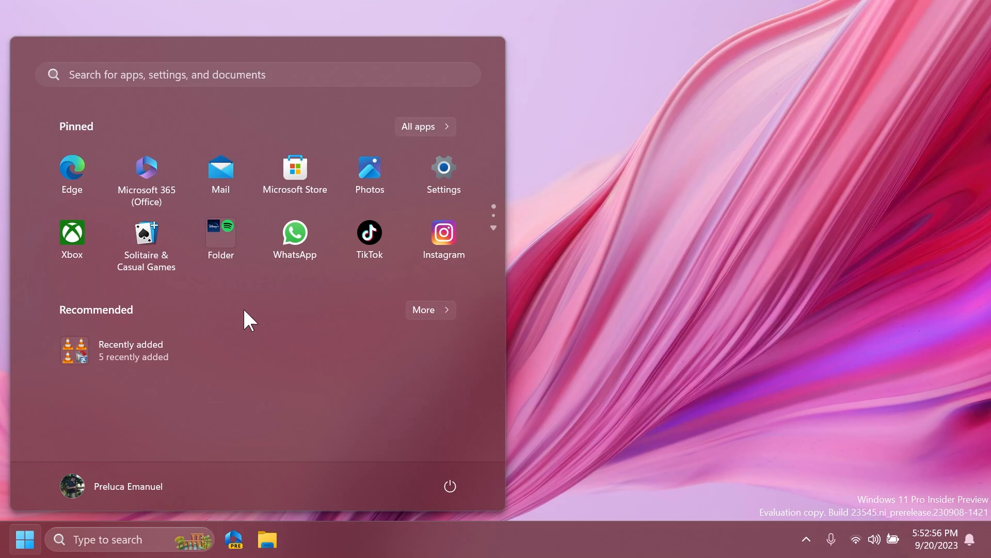
click(150, 347)
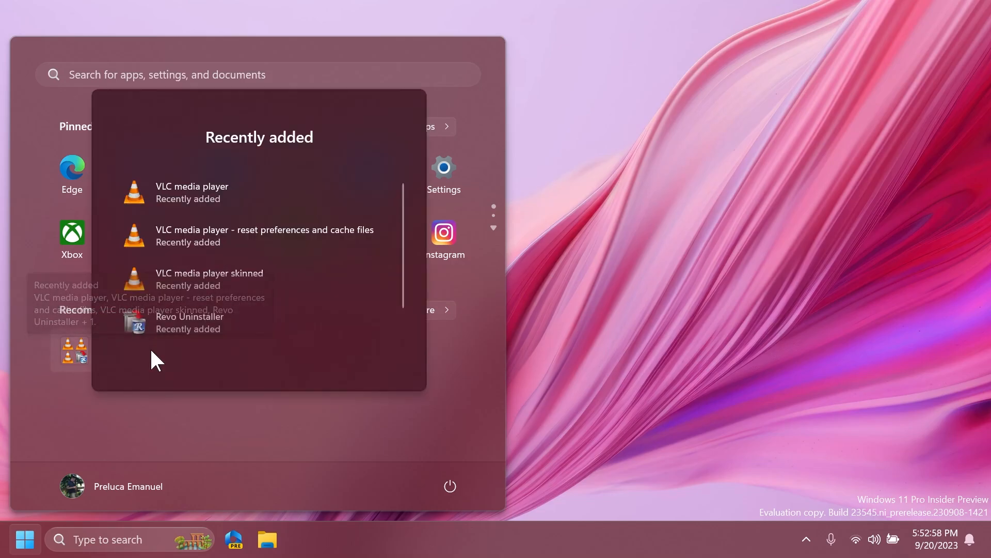
click(272, 409)
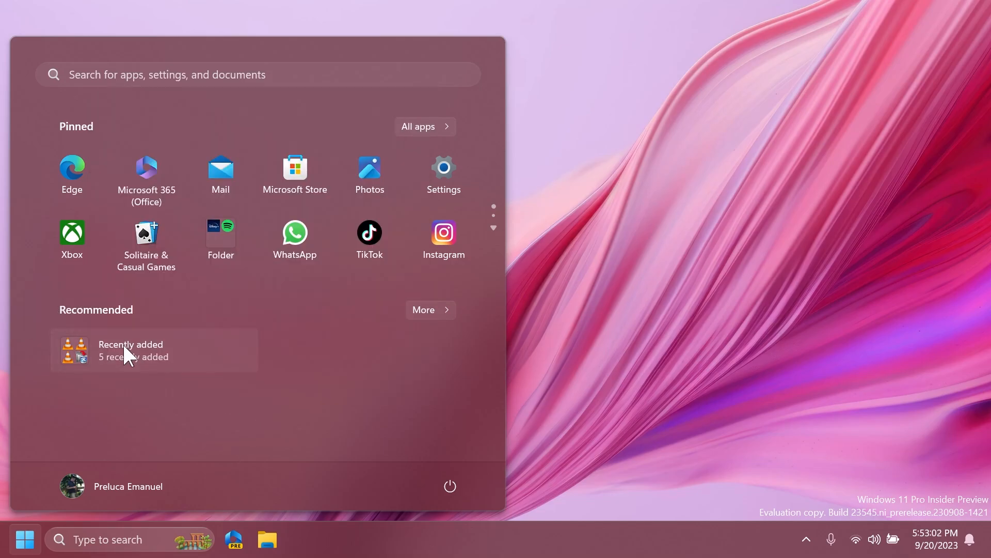
click(123, 342)
scroll(271, 287, down, 1)
click(263, 399)
- Reopen Start to check the Recently added group once more, then close Start to the desktop
key(Escape)
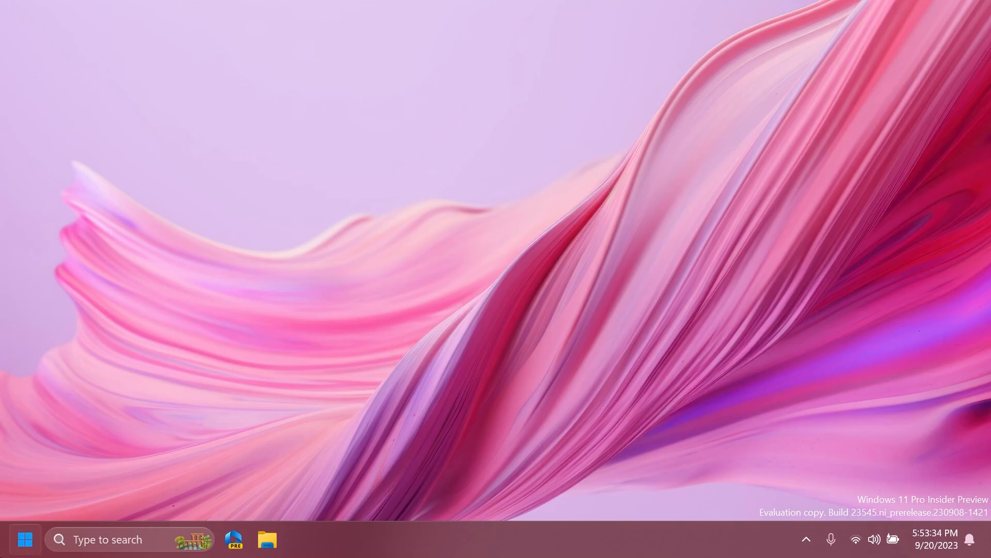
click(25, 539)
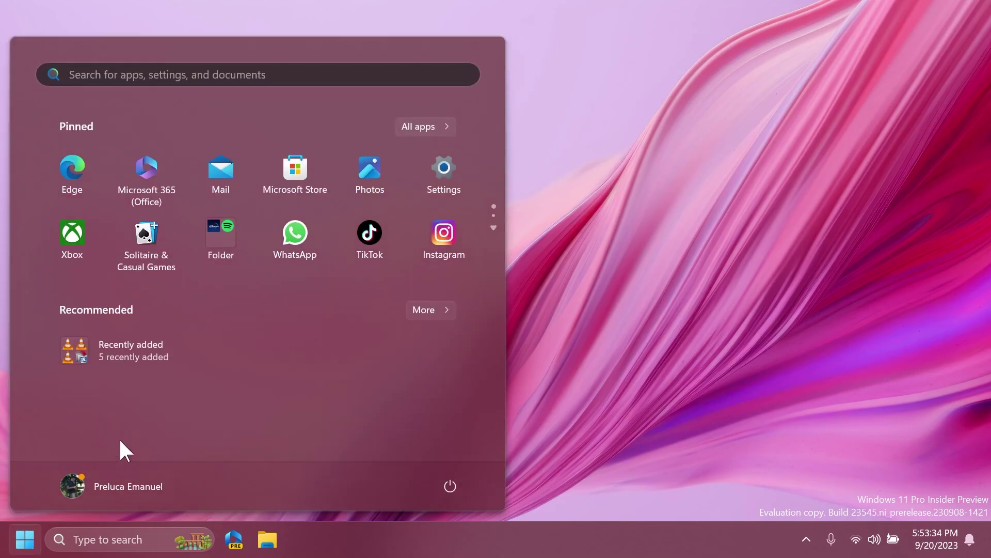
click(132, 346)
click(213, 417)
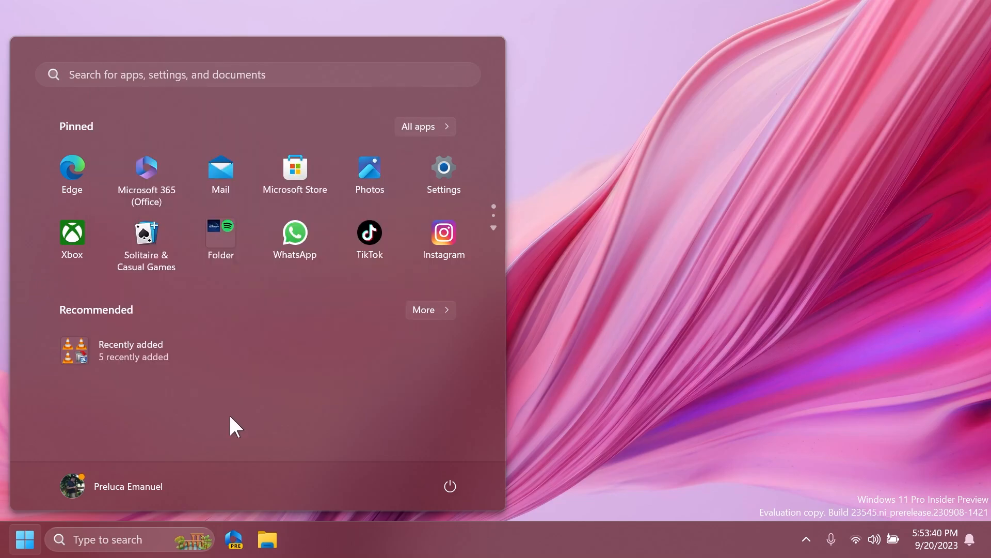
key(Escape)
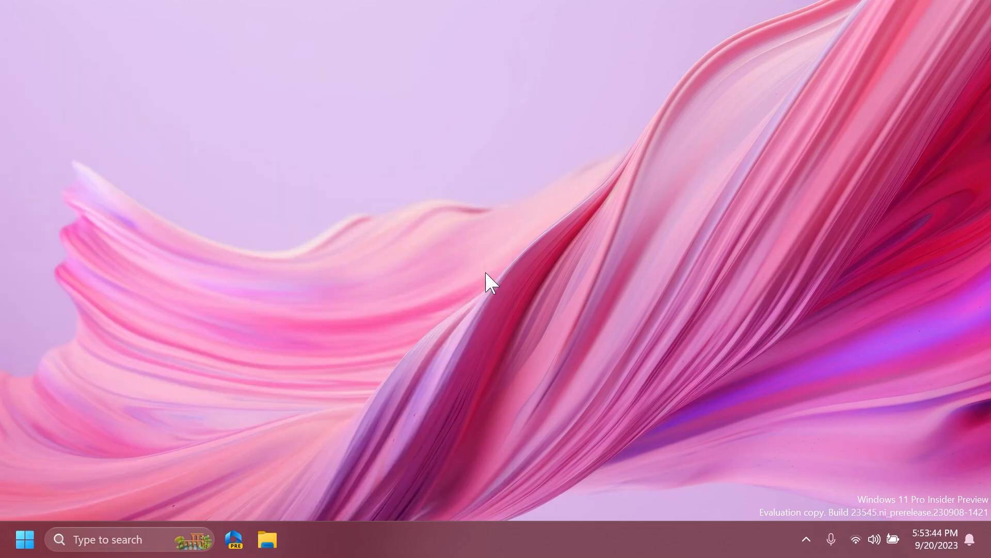